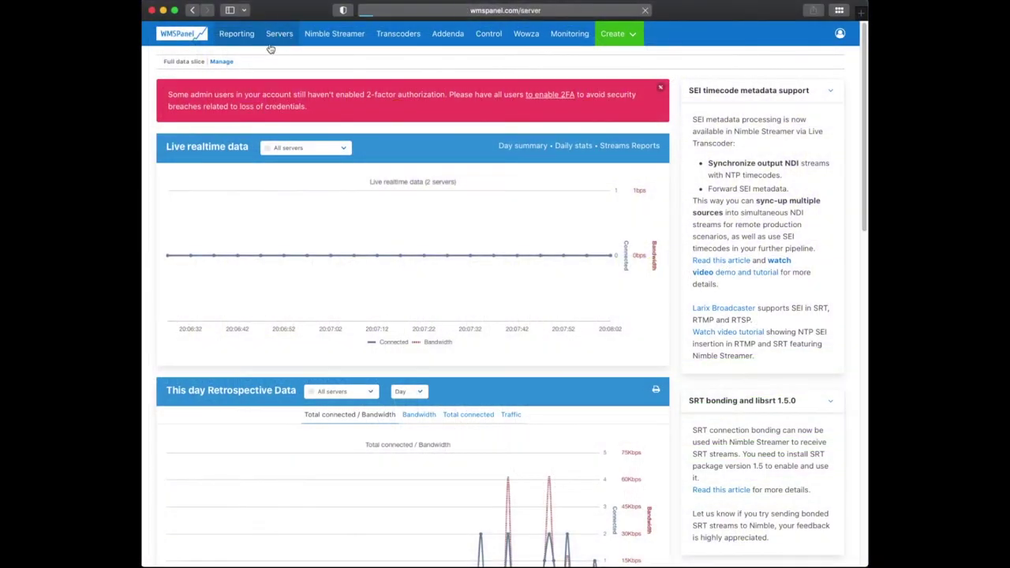
# Review the stream_a server's information page from the list of servers
pyautogui.click(272, 40)
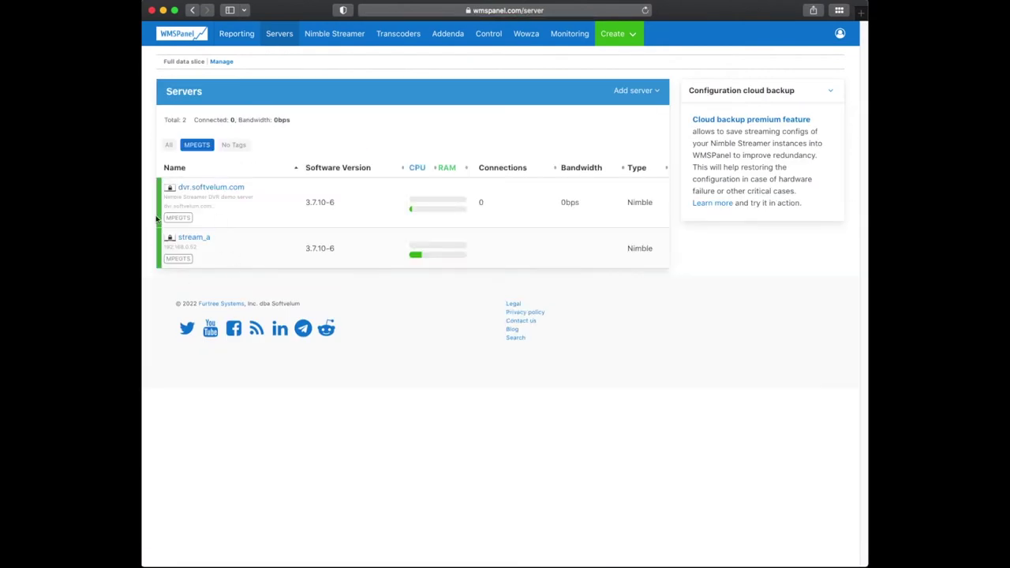
pyautogui.tripleClick(242, 196)
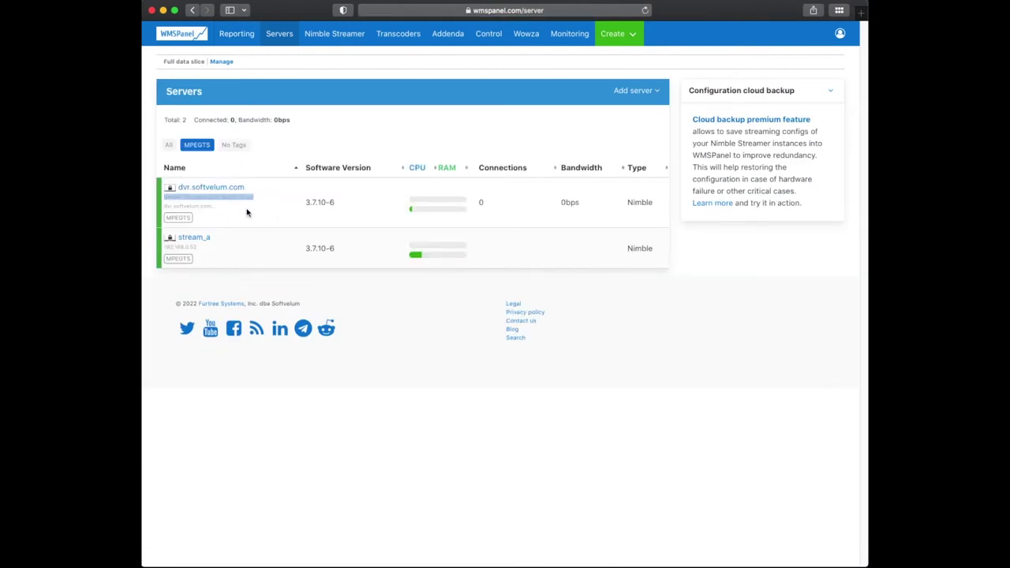
pyautogui.click(195, 238)
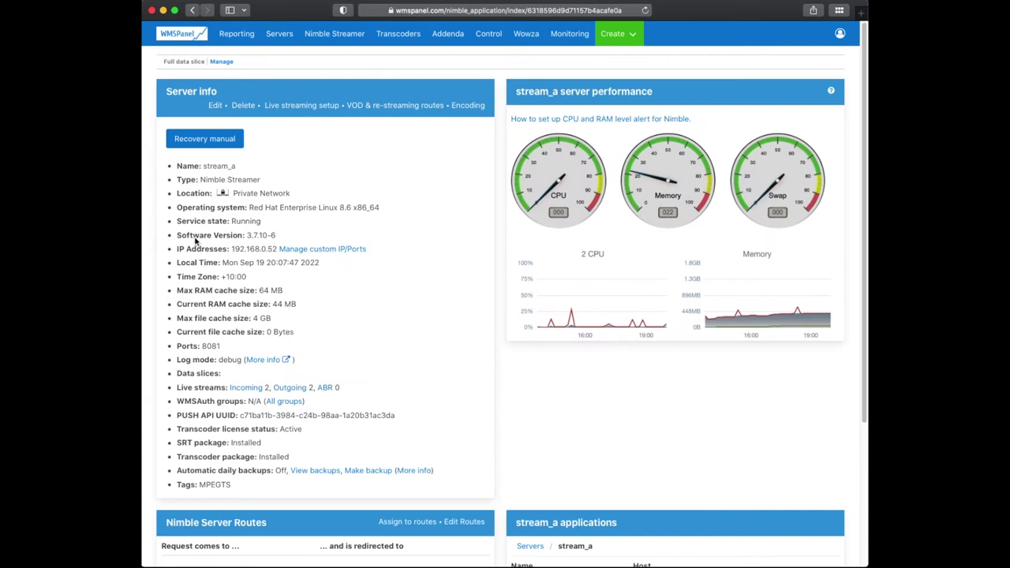
# Review the outgoing streams of the stream_a server and its UDP streaming settings
pyautogui.click(335, 33)
pyautogui.click(312, 90)
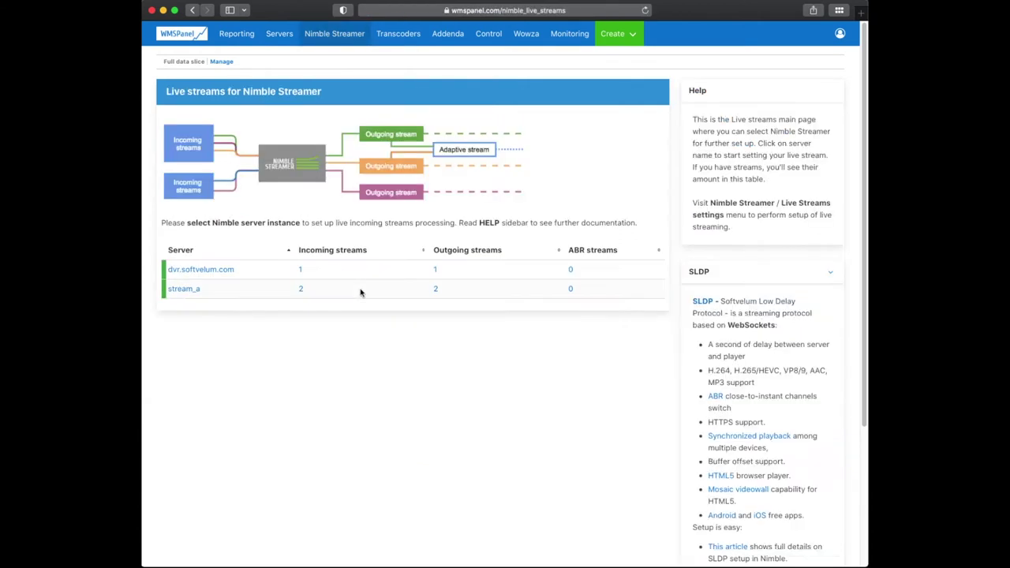
pyautogui.click(435, 288)
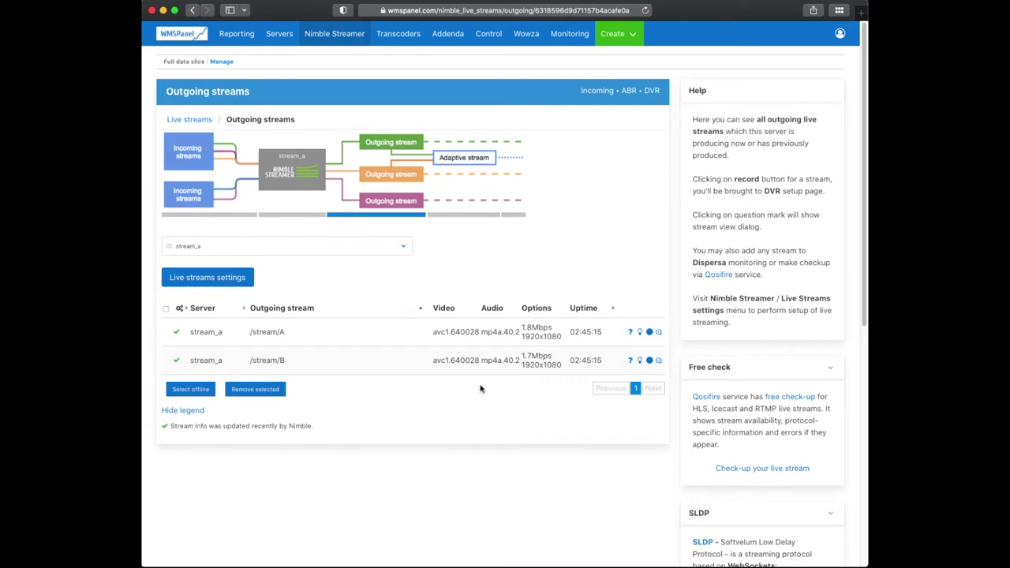
pyautogui.click(211, 279)
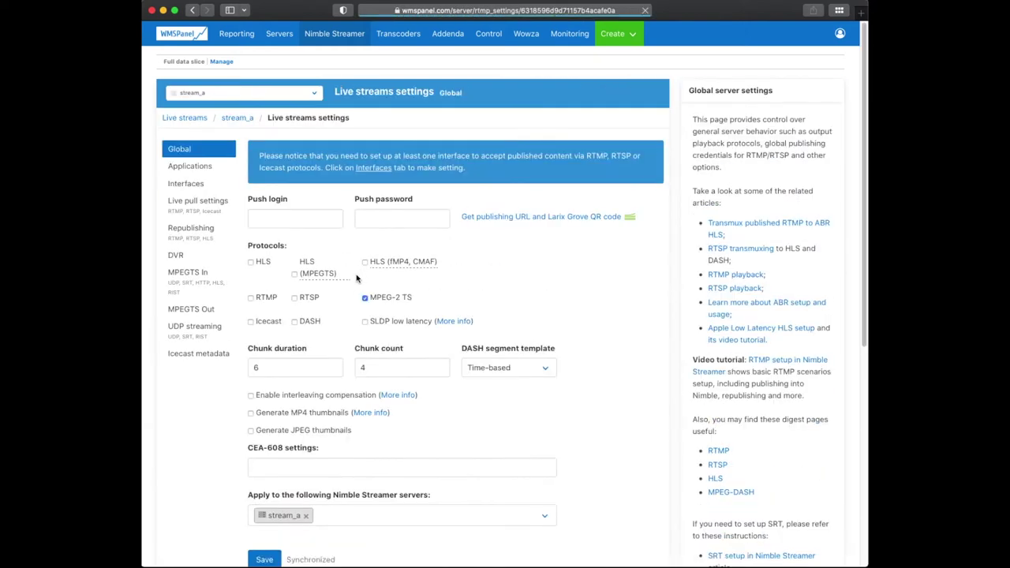
pyautogui.click(202, 333)
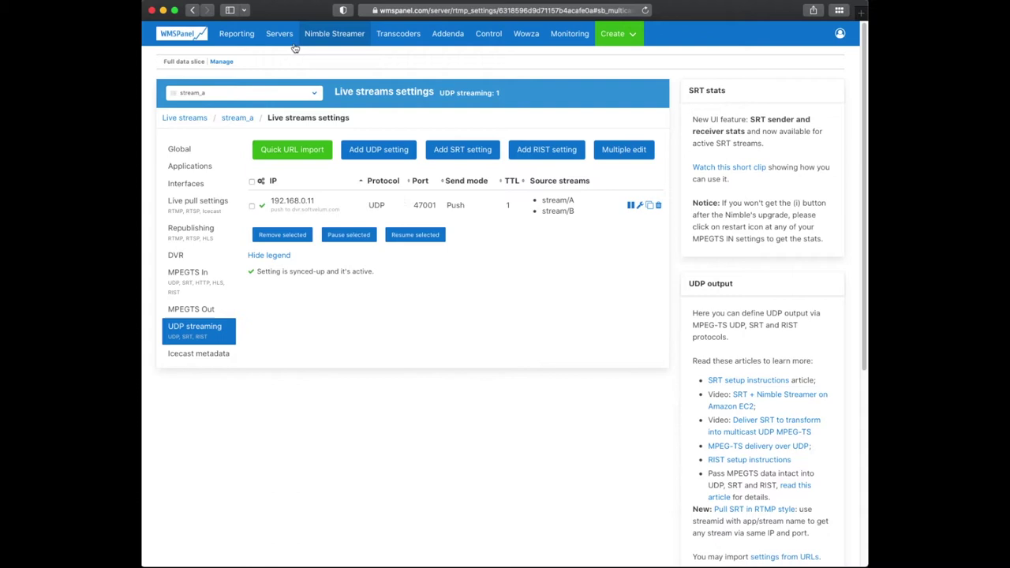
# Bring up the per-application live streaming settings of the dvr.softvelum.com server
pyautogui.click(281, 33)
pyautogui.click(232, 189)
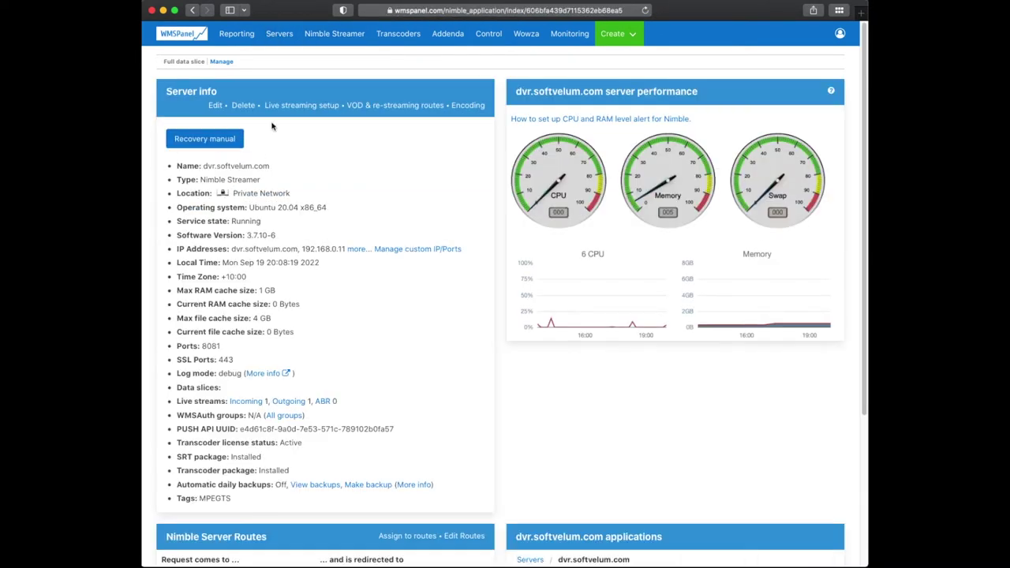
pyautogui.click(301, 108)
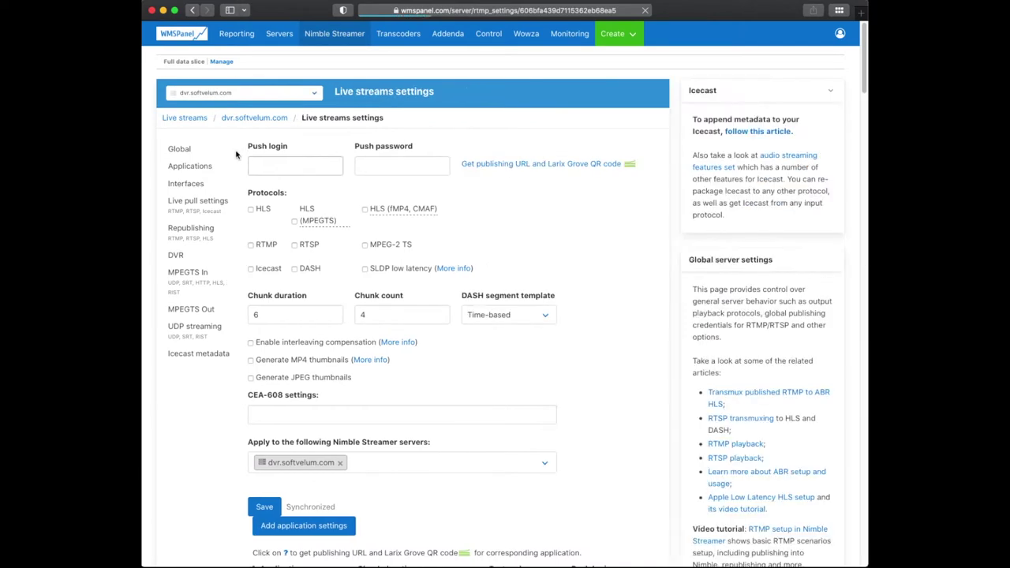
pyautogui.click(190, 166)
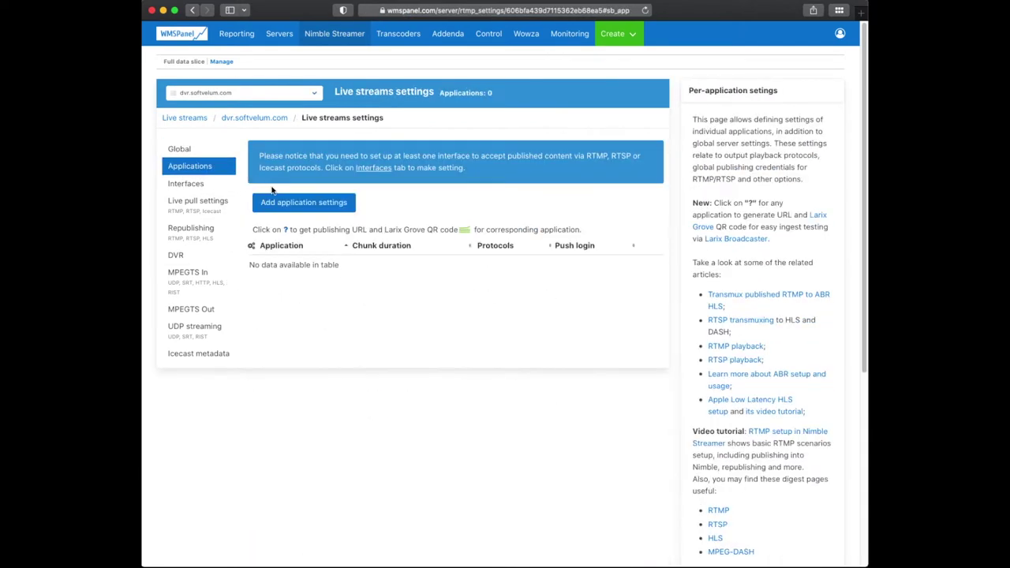
# Add application settings named "mpegts" with RTMP, Icecast, RTSP and MPEG-2 TS enabled besides the default protocols, and save them
pyautogui.click(282, 204)
pyautogui.click(392, 130)
pyautogui.write('m')
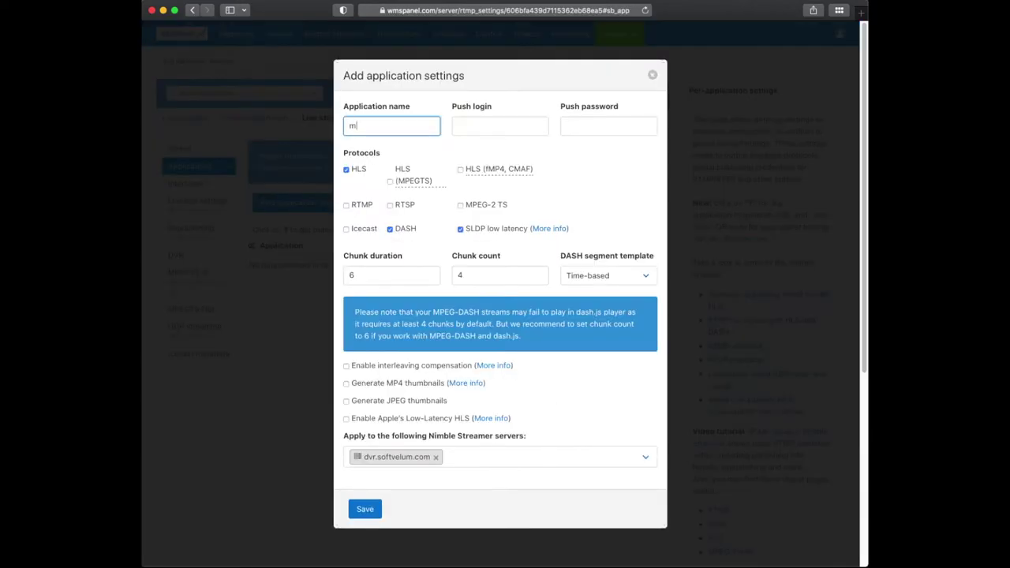
pyautogui.write('pegts')
pyautogui.click(346, 205)
pyautogui.click(345, 229)
pyautogui.click(390, 196)
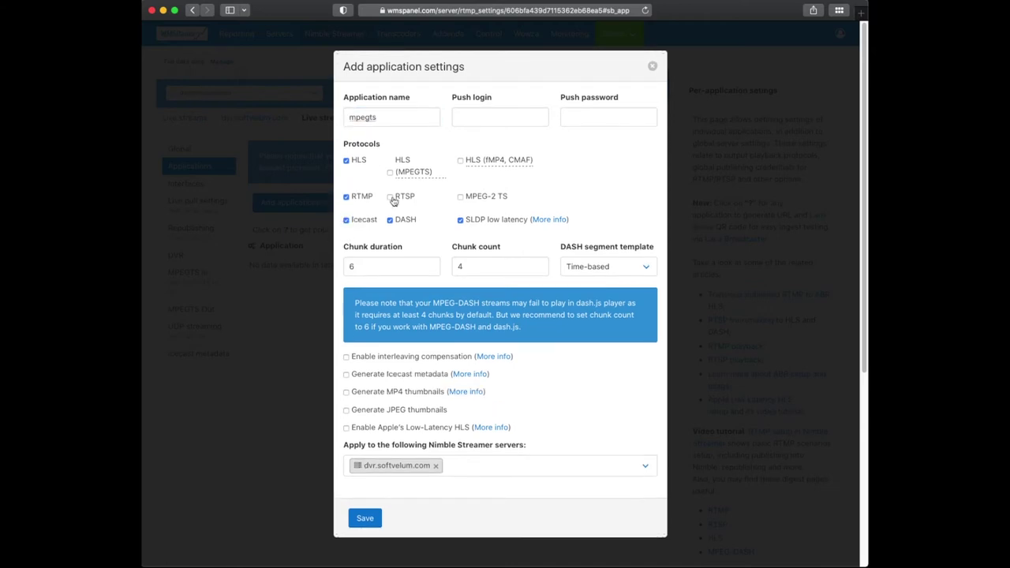
pyautogui.click(461, 198)
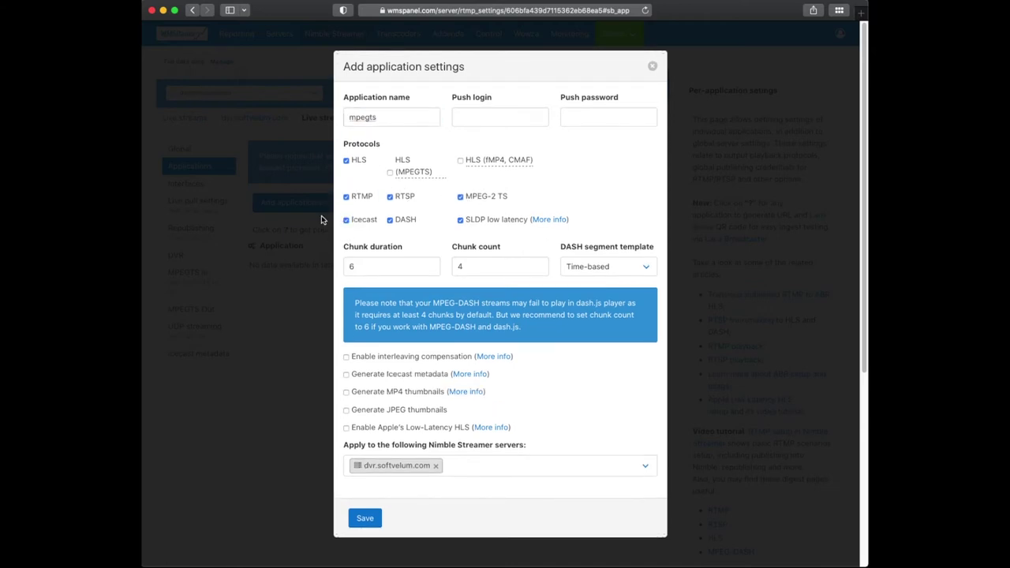
pyautogui.click(363, 359)
pyautogui.click(353, 343)
pyautogui.click(364, 518)
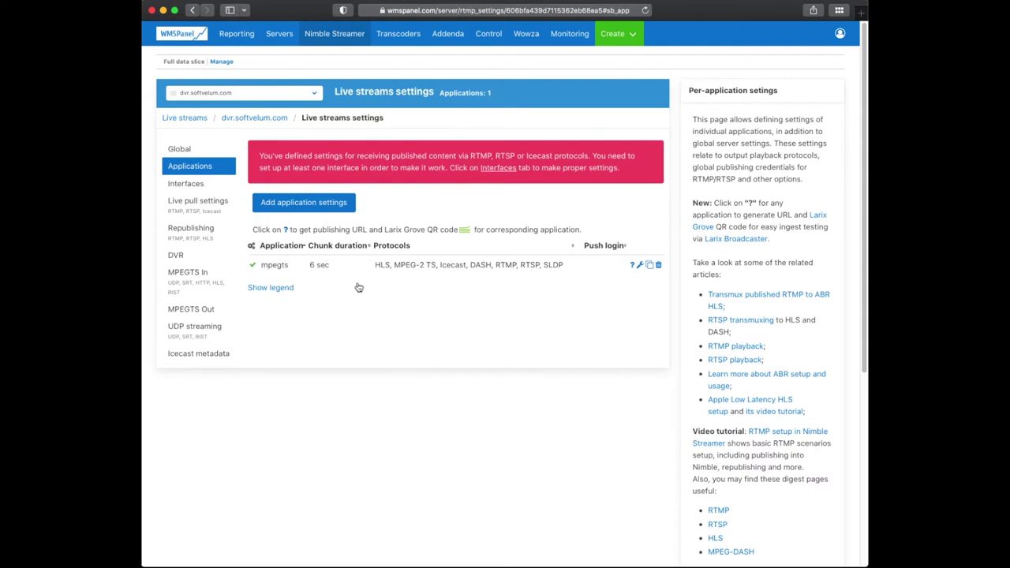
# Set up an incoming MPEGTS UDP stream with IP address 192.168.0.11, port 47001 and description "receive UDP MPEGTS"
pyautogui.click(210, 275)
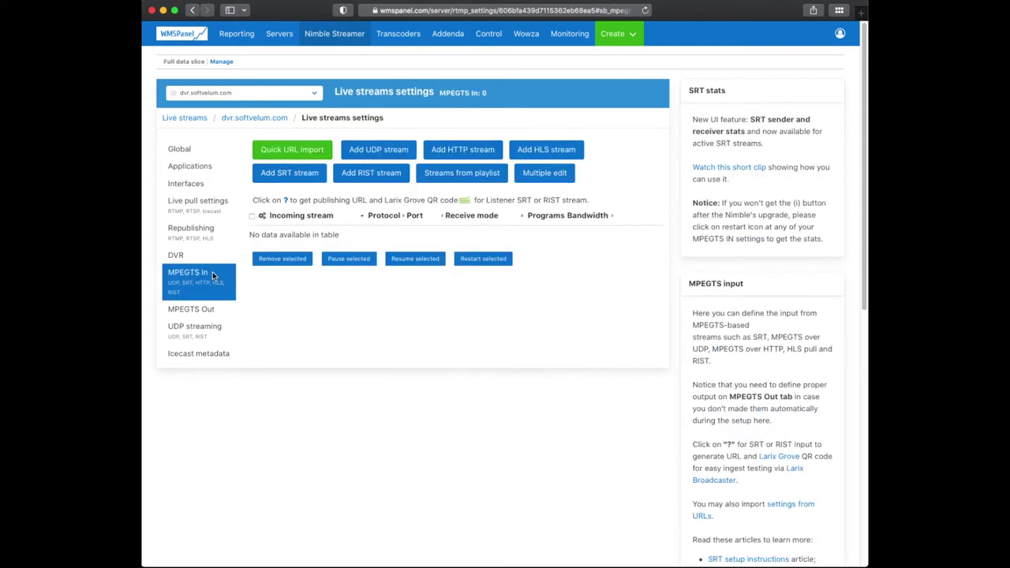
pyautogui.click(382, 150)
pyautogui.click(396, 190)
pyautogui.write('192.168')
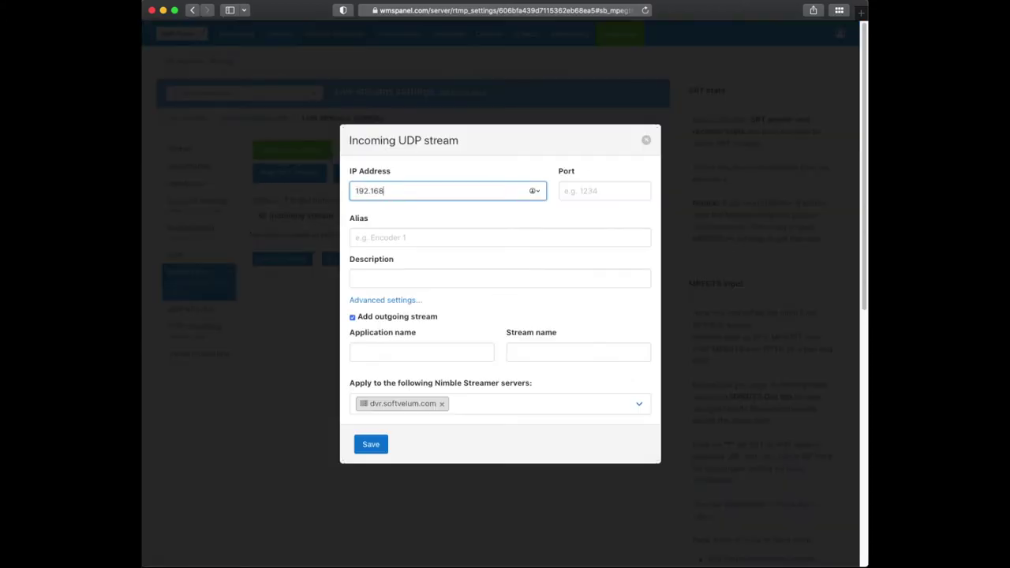
pyautogui.write('.0.11')
pyautogui.click(598, 194)
pyautogui.write('47001')
pyautogui.click(466, 280)
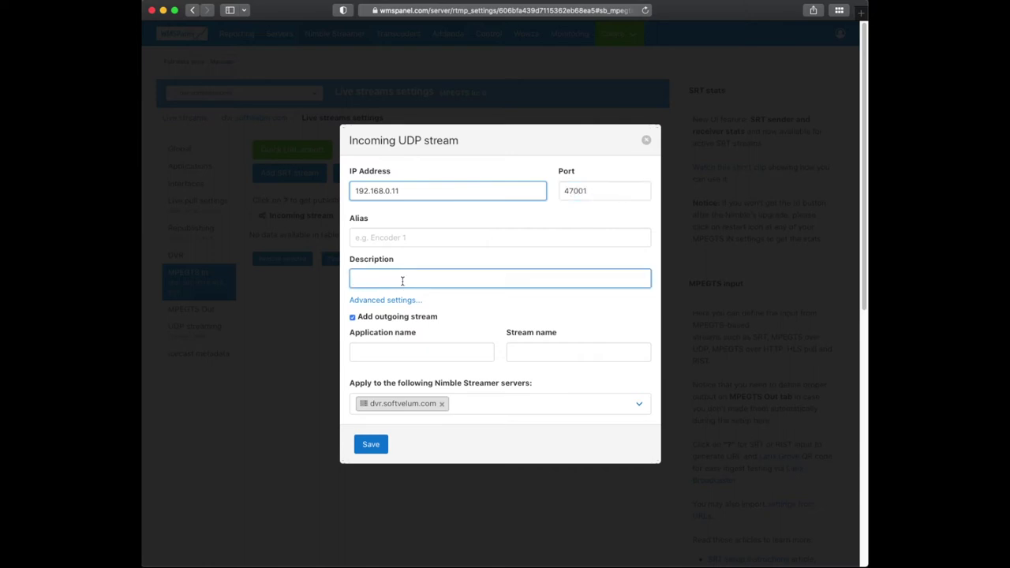
pyautogui.write('receive UDP MPEGTS')
# Give the incoming stream's added output the application name "mpegts" and stream name "program1", and save the stream
pyautogui.click(397, 352)
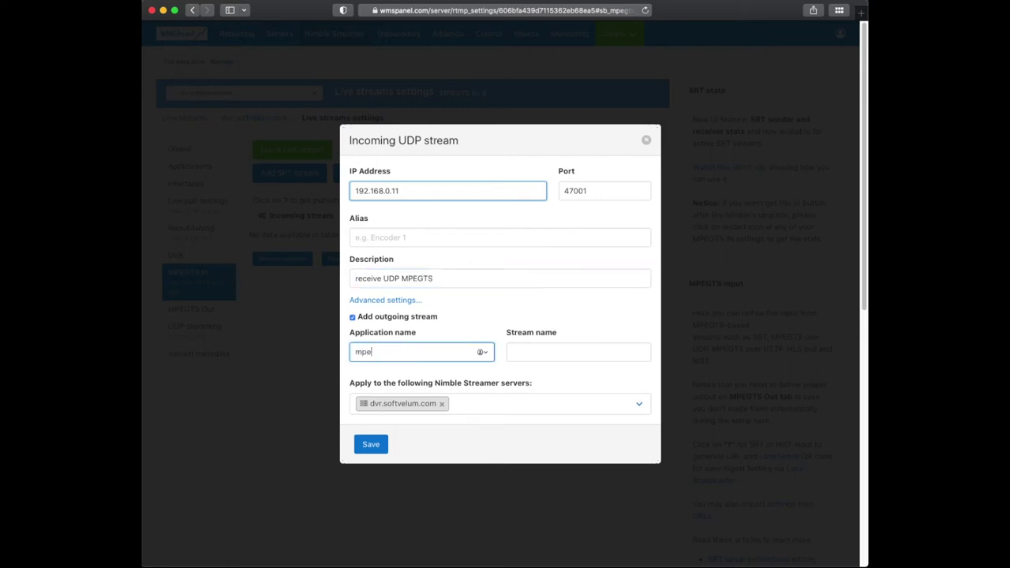
pyautogui.doubleClick(372, 352)
pyautogui.click(434, 352)
pyautogui.click(570, 355)
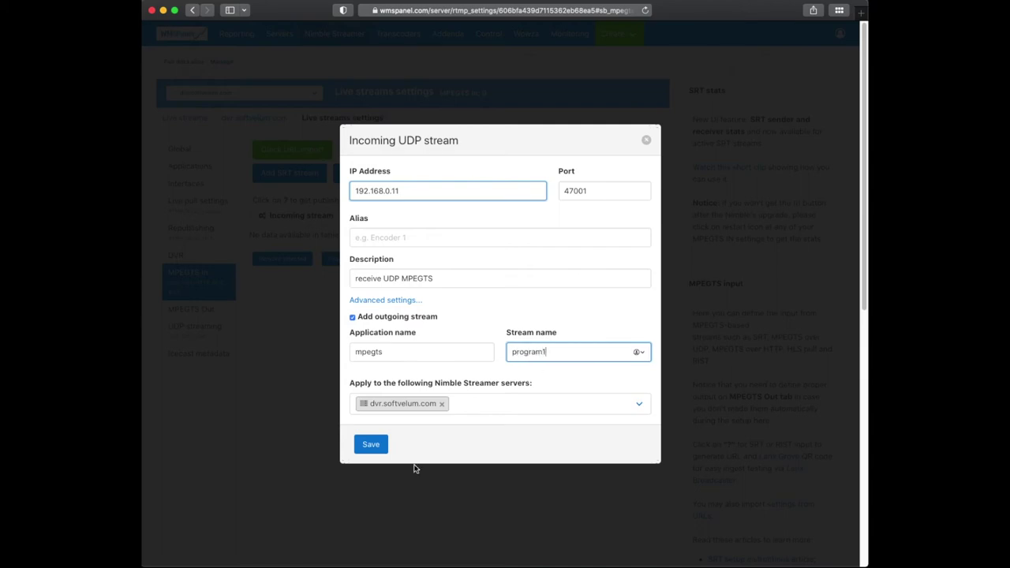
pyautogui.click(367, 444)
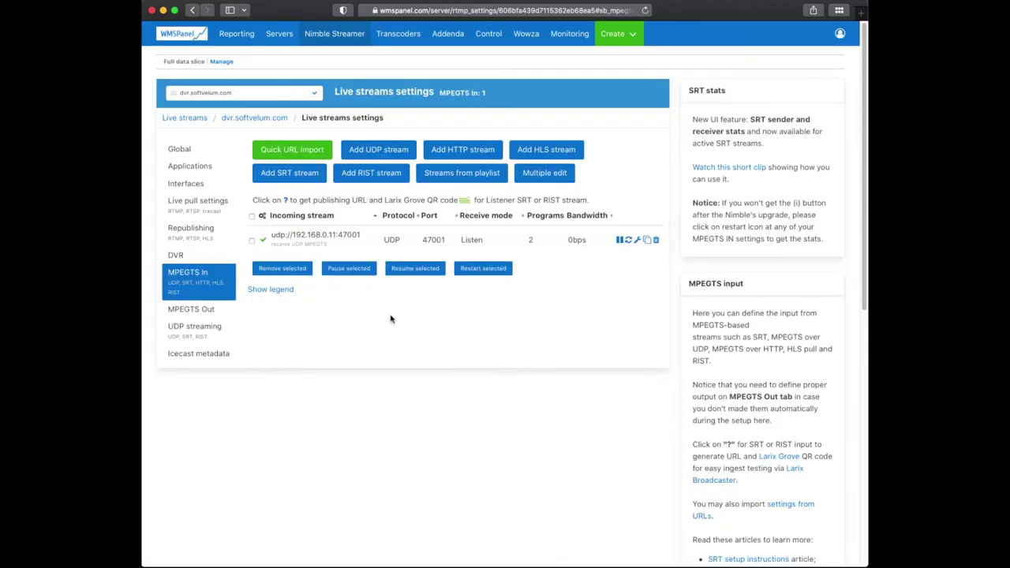
# Edit the MPEGTS output stream /mpegts/program1, keeping udp://192.168.0.11:47001 as both its video and audio source
pyautogui.doubleClick(534, 243)
pyautogui.click(550, 276)
pyautogui.click(212, 307)
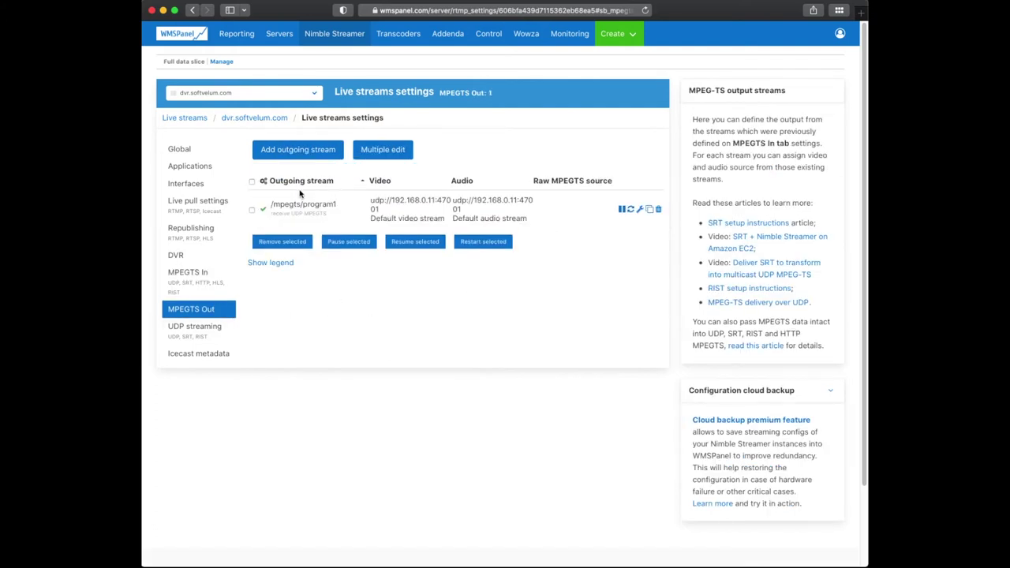
pyautogui.click(639, 210)
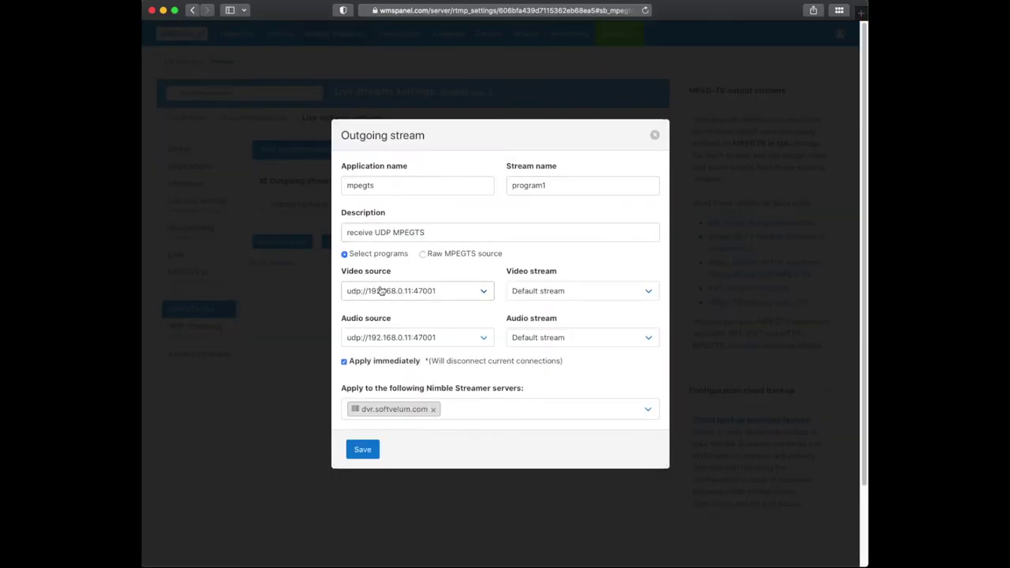
pyautogui.click(480, 293)
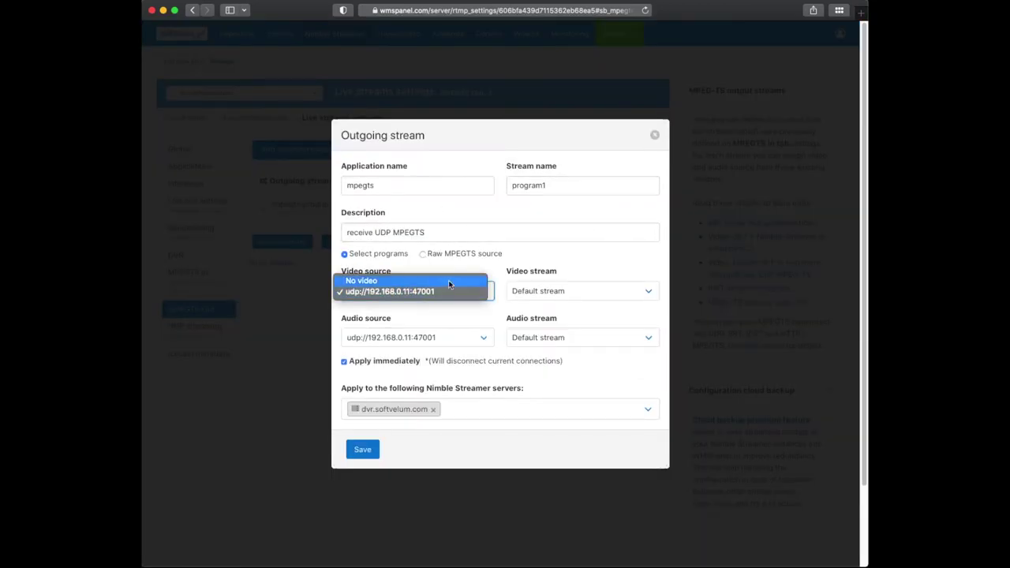
pyautogui.click(449, 291)
pyautogui.click(459, 339)
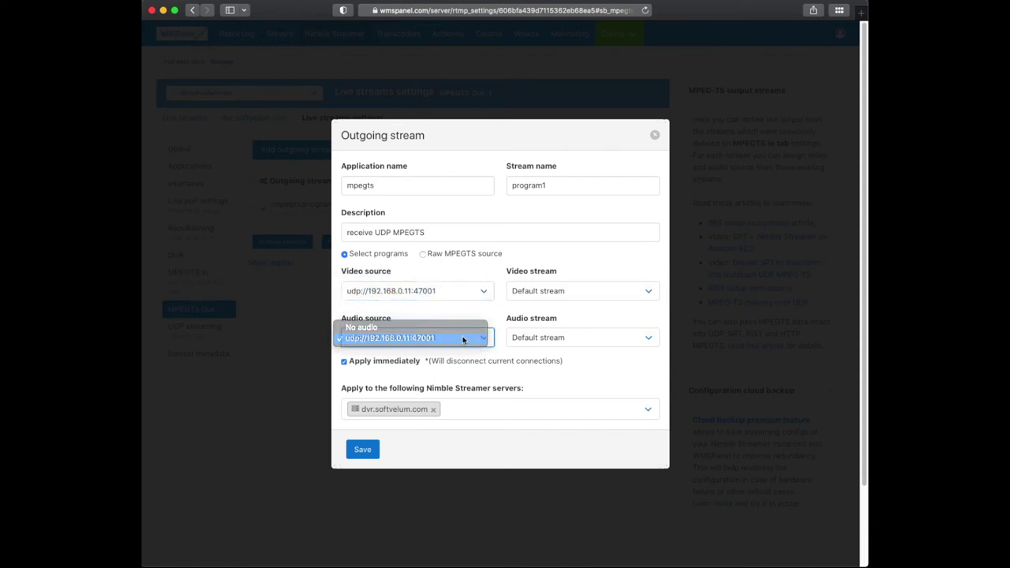
pyautogui.click(465, 338)
# Try selecting the outgoing stream's video by Stream index with index 0
pyautogui.click(565, 291)
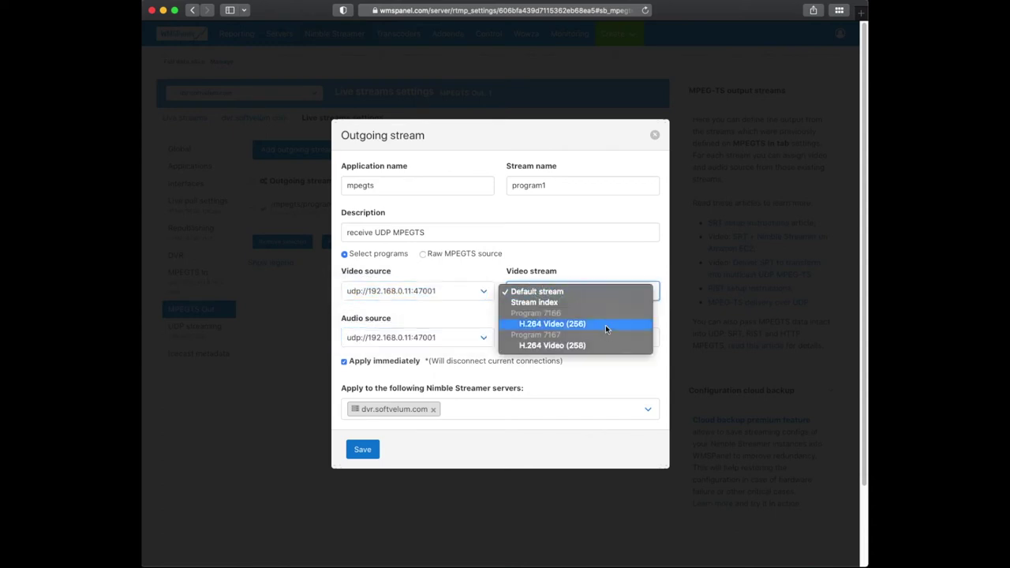
pyautogui.click(537, 302)
pyautogui.click(650, 291)
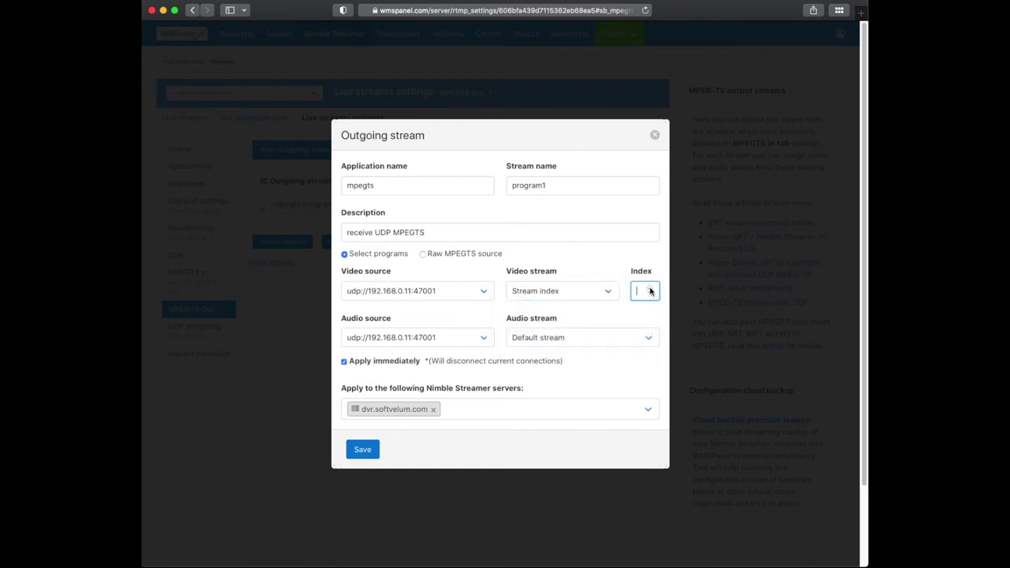
pyautogui.click(650, 291)
# Set the outgoing stream's video stream to H.264 Video (256) and its audio stream to MPEG-2 AAC Audio (257)
pyautogui.click(600, 291)
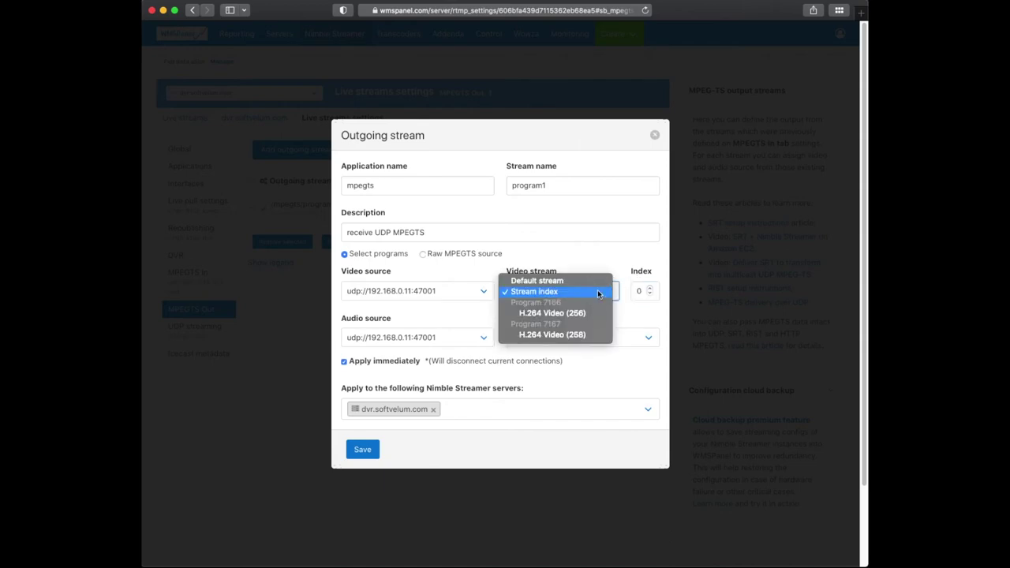
pyautogui.click(591, 313)
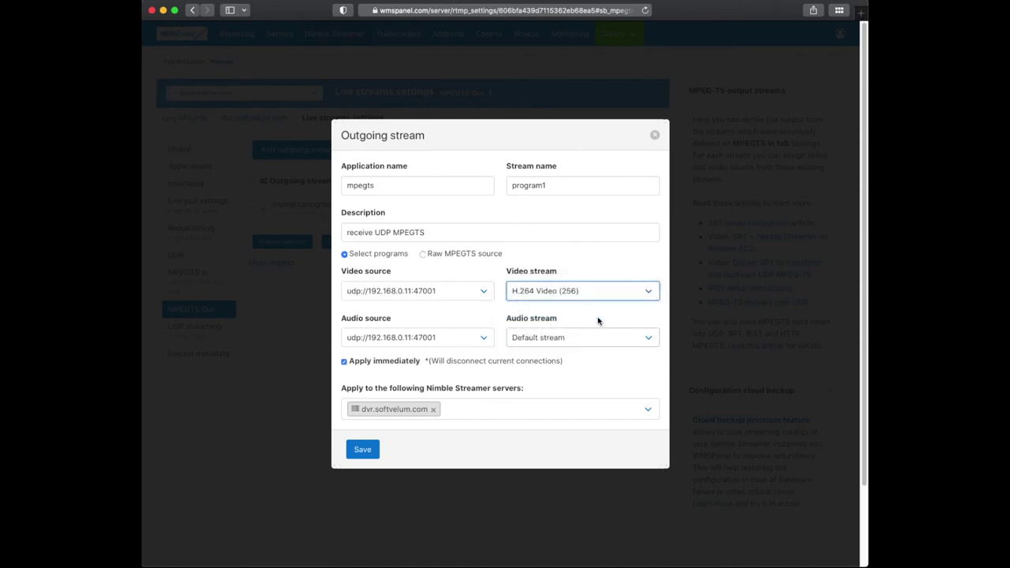
pyautogui.click(563, 338)
pyautogui.click(579, 370)
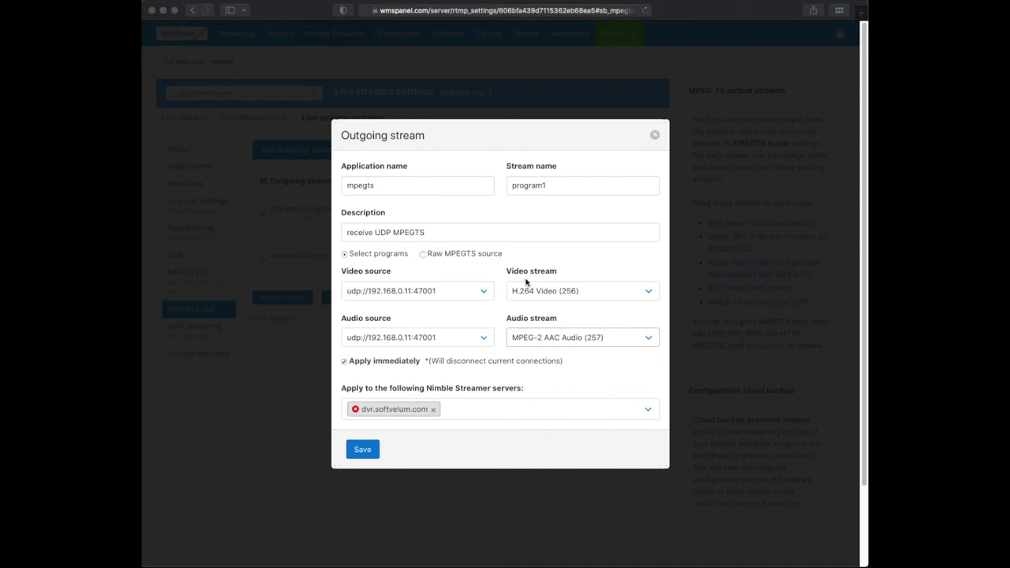
# Try Raw MPEGTS source with udp://192.168.0.11:47001 for the outgoing stream, and return to selecting programs
pyautogui.click(426, 255)
pyautogui.click(424, 254)
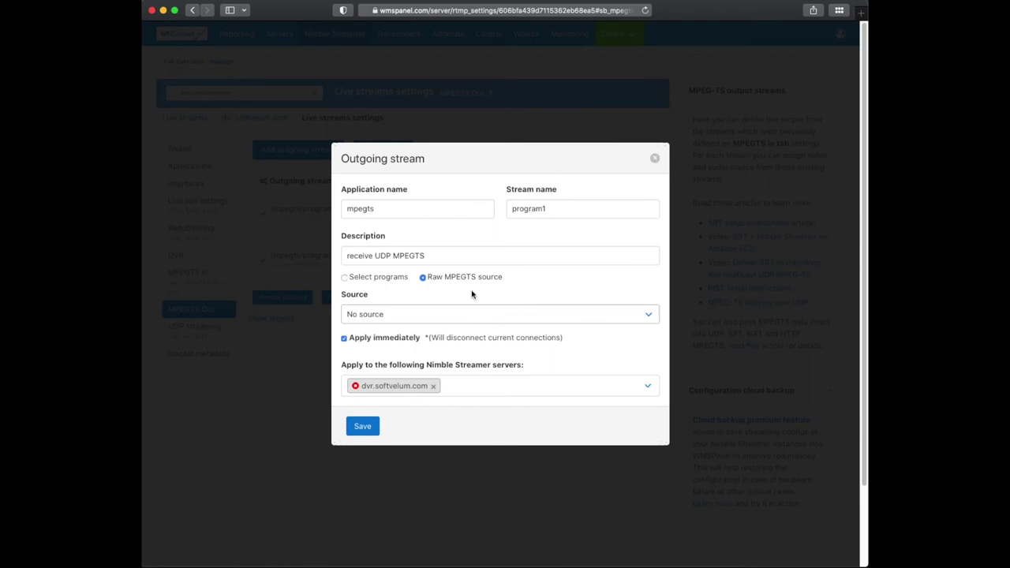
pyautogui.click(441, 313)
pyautogui.click(444, 324)
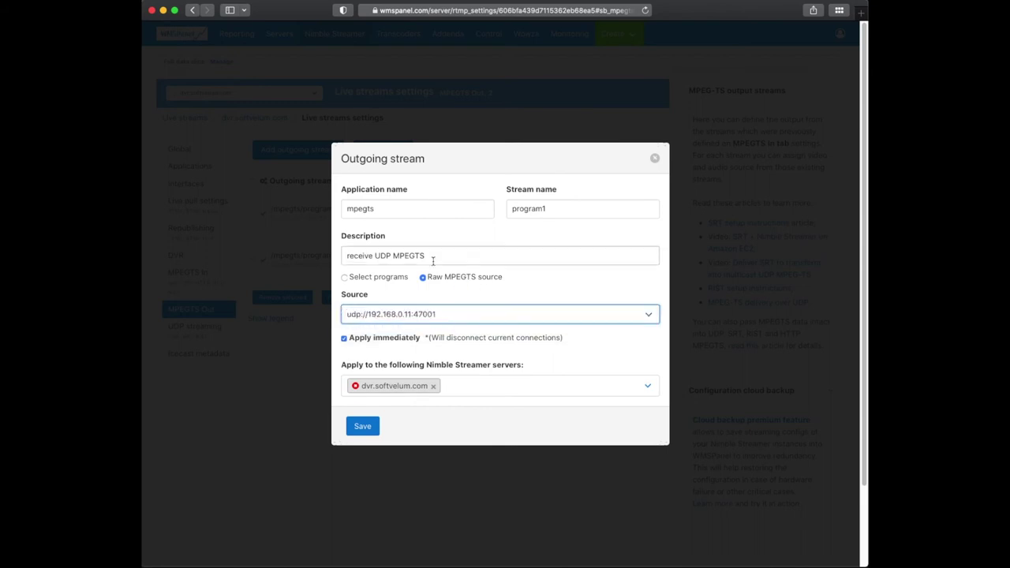
pyautogui.click(383, 278)
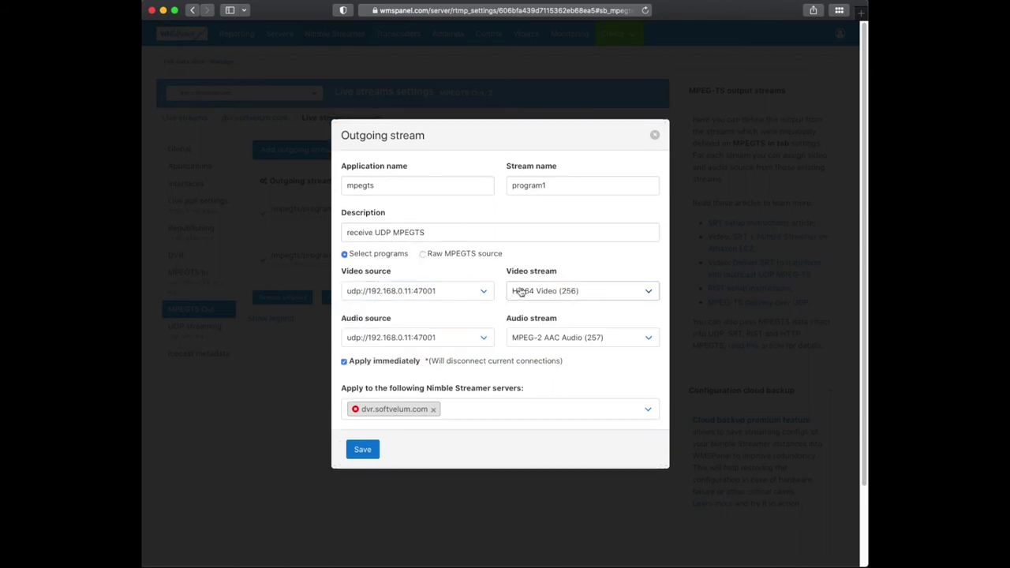
# Save the program1 outgoing stream and clone it
pyautogui.click(362, 449)
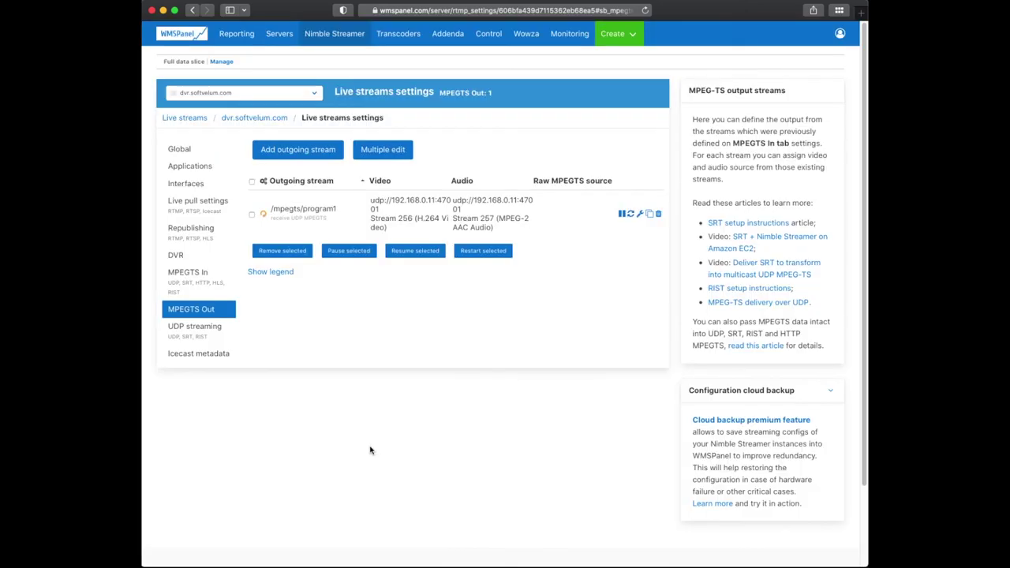
pyautogui.click(648, 214)
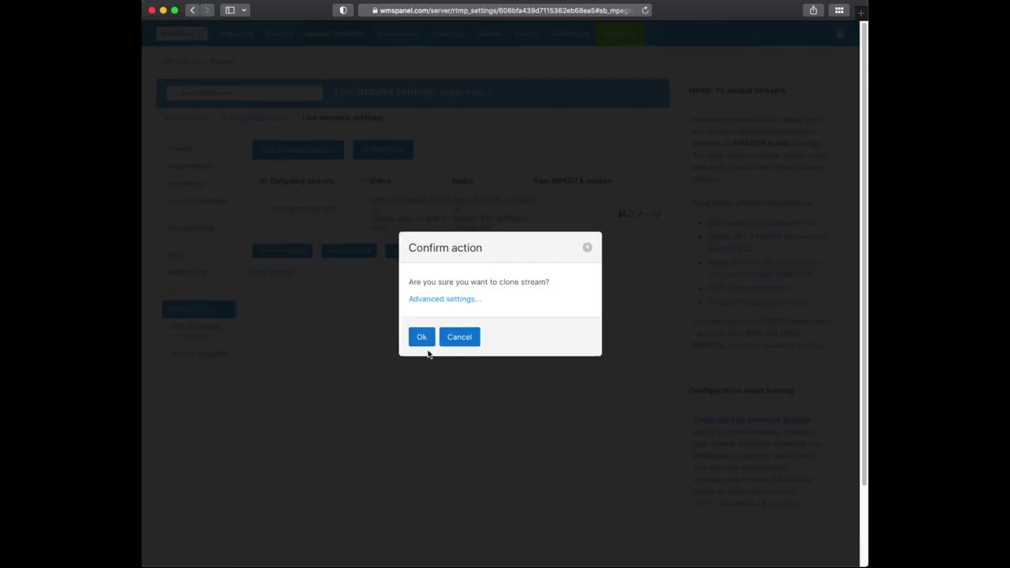
pyautogui.click(423, 342)
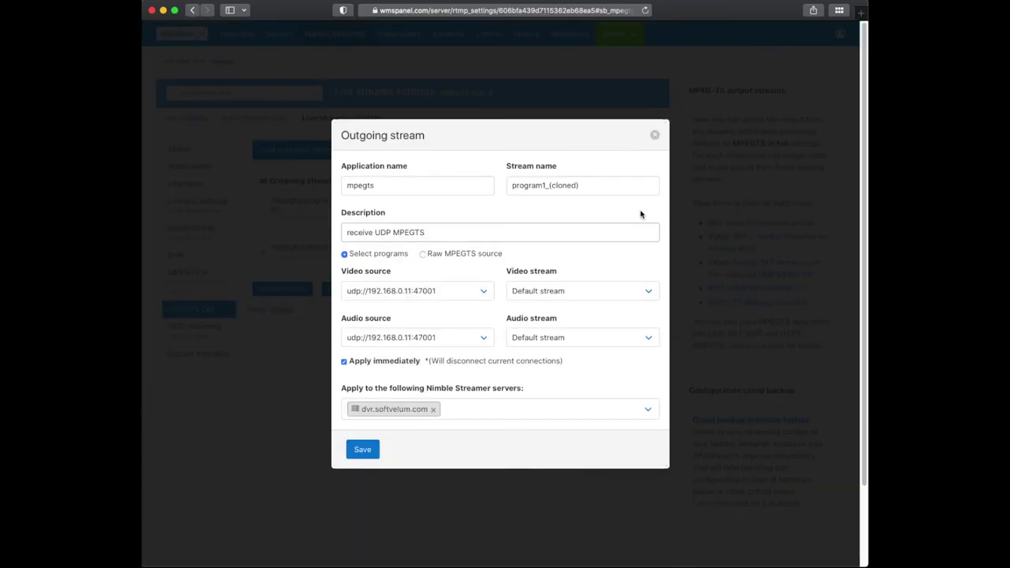
# Rename the cloned outgoing stream to program2 and set its description to "receive UDP MPEGTS program 2"
pyautogui.click(639, 209)
pyautogui.tripleClick(541, 185)
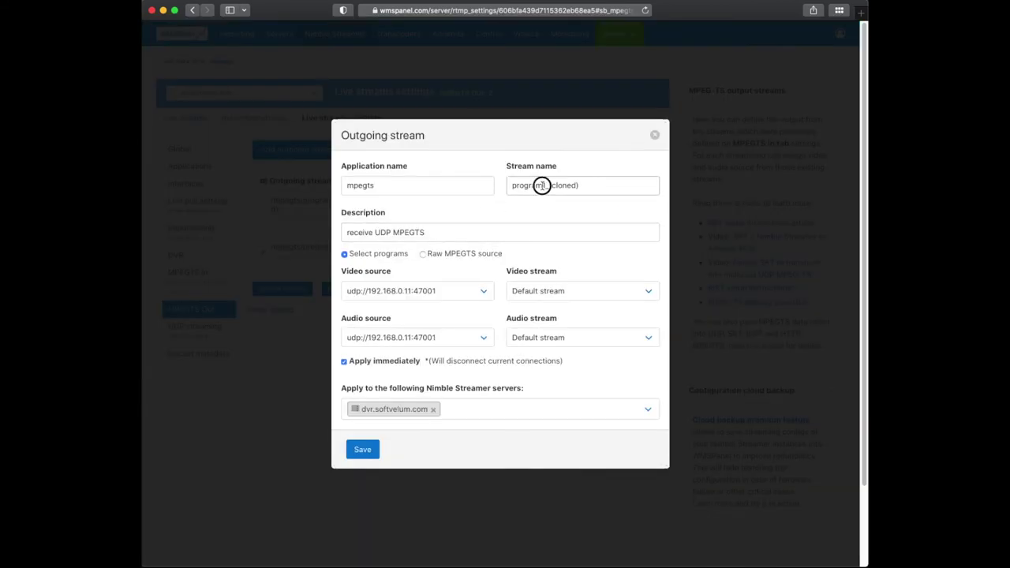
pyautogui.write('program2')
pyautogui.click(467, 232)
pyautogui.write('program')
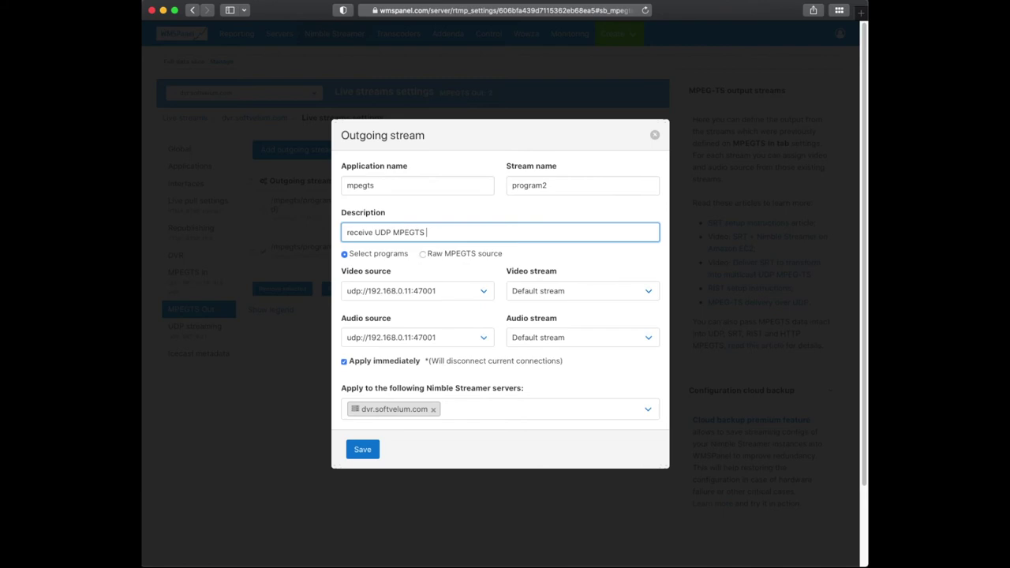
# Set program2's video stream to H.264 Video (258) and audio stream to MPEG-2 AAC Audio (259), and save the outgoing stream
pyautogui.click(582, 291)
pyautogui.click(581, 347)
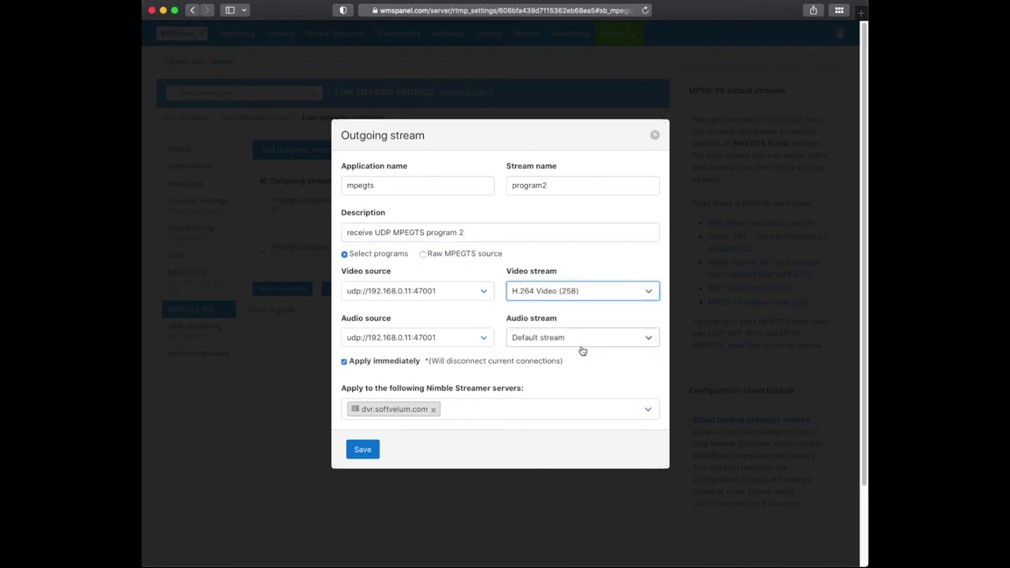
pyautogui.click(582, 337)
pyautogui.click(587, 390)
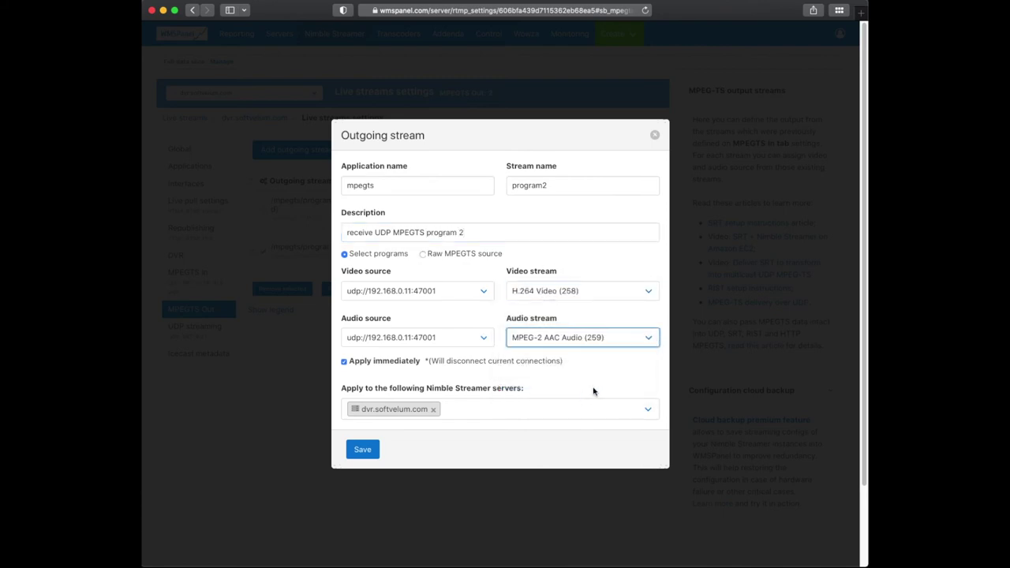
pyautogui.click(362, 449)
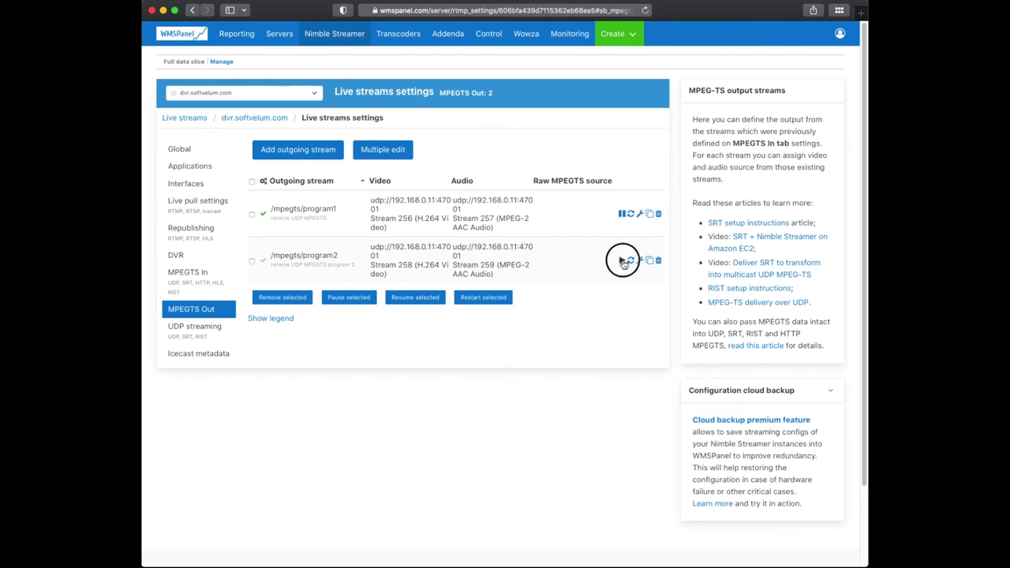
# Resume the /mpegts/program2 outgoing stream and check the incoming and outgoing live streams of dvr.softvelum.com
pyautogui.click(622, 259)
pyautogui.click(418, 337)
pyautogui.click(359, 33)
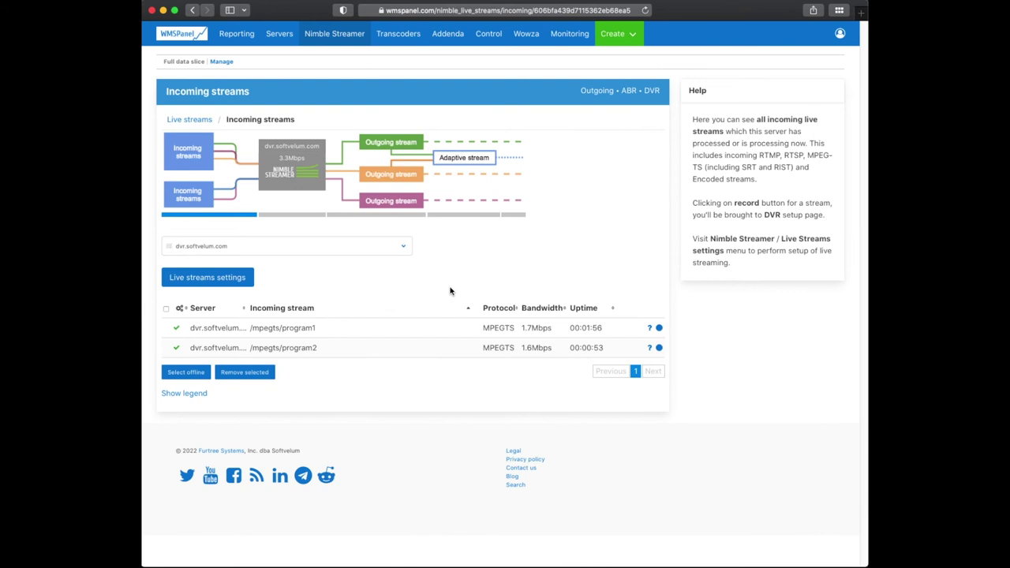
pyautogui.click(394, 208)
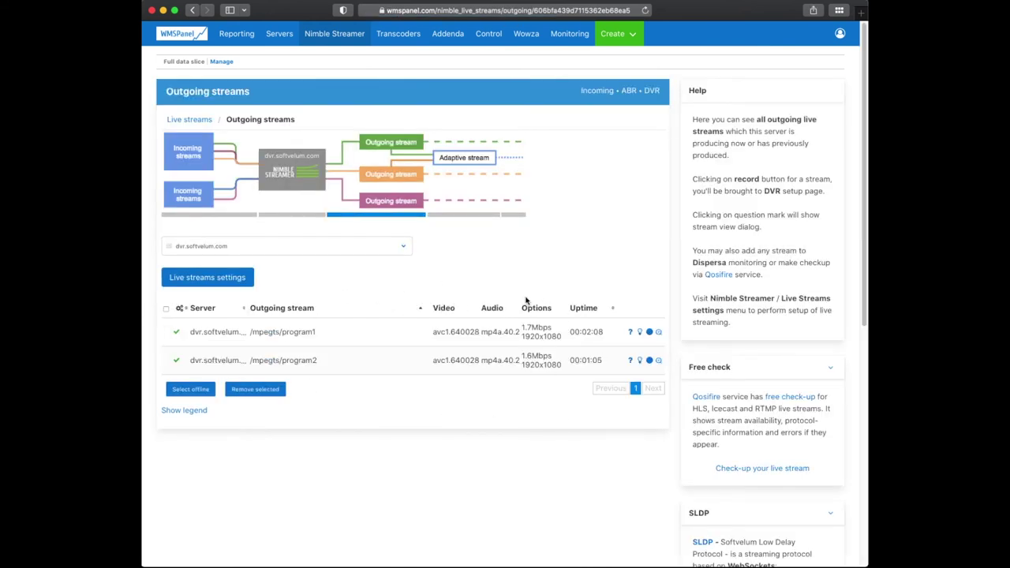
# Preview the program1 outgoing stream in the sample player using its wss, playlist.m3u8 and manifest.mpd URLs, and close the player
pyautogui.click(630, 332)
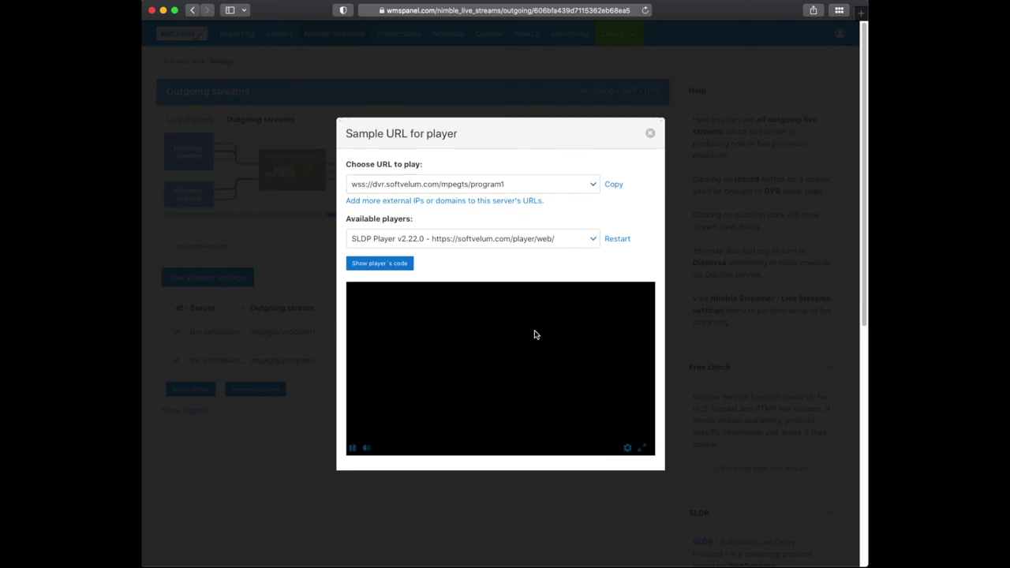
pyautogui.click(553, 184)
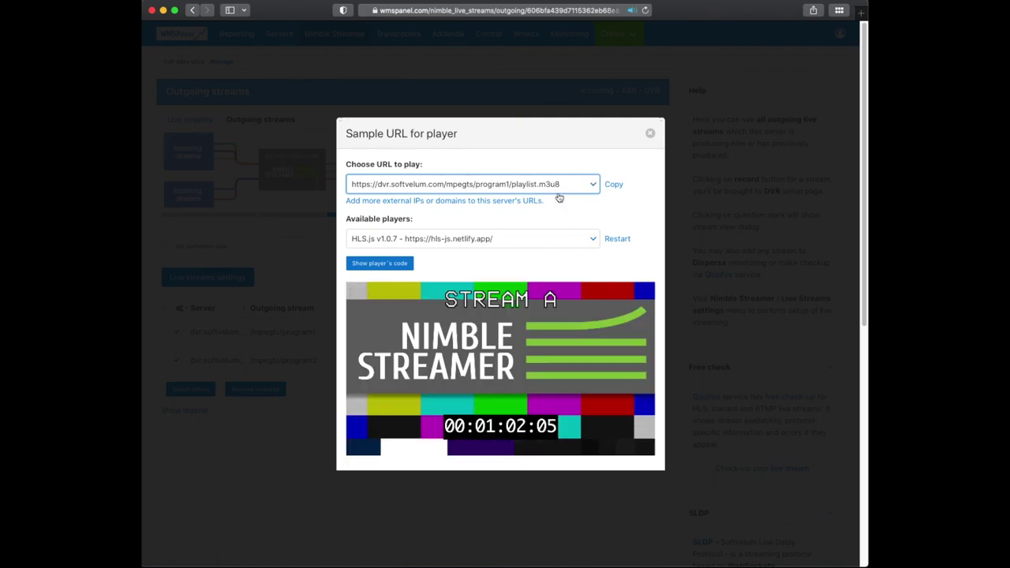
pyautogui.click(557, 190)
pyautogui.click(573, 205)
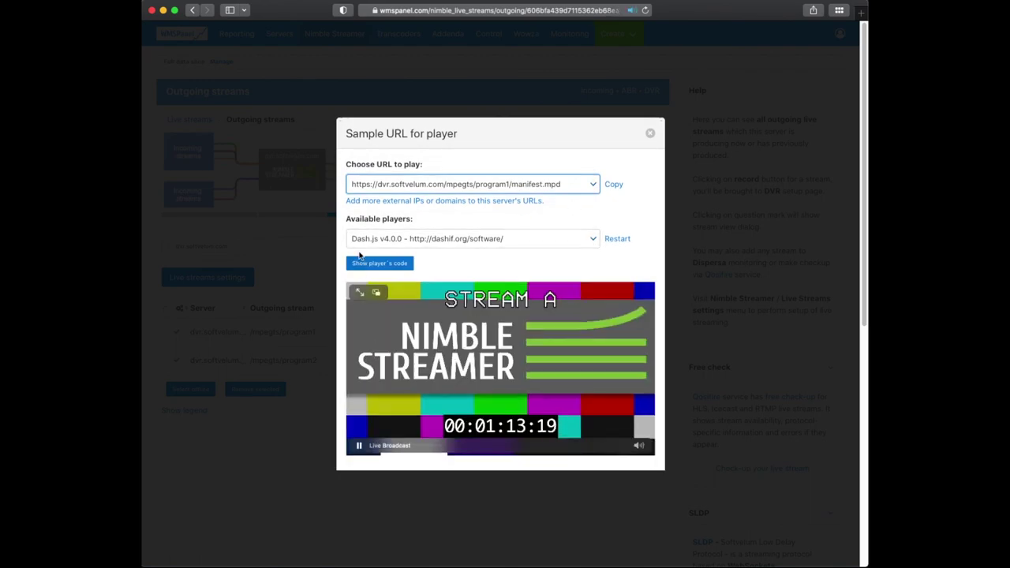
pyautogui.click(592, 184)
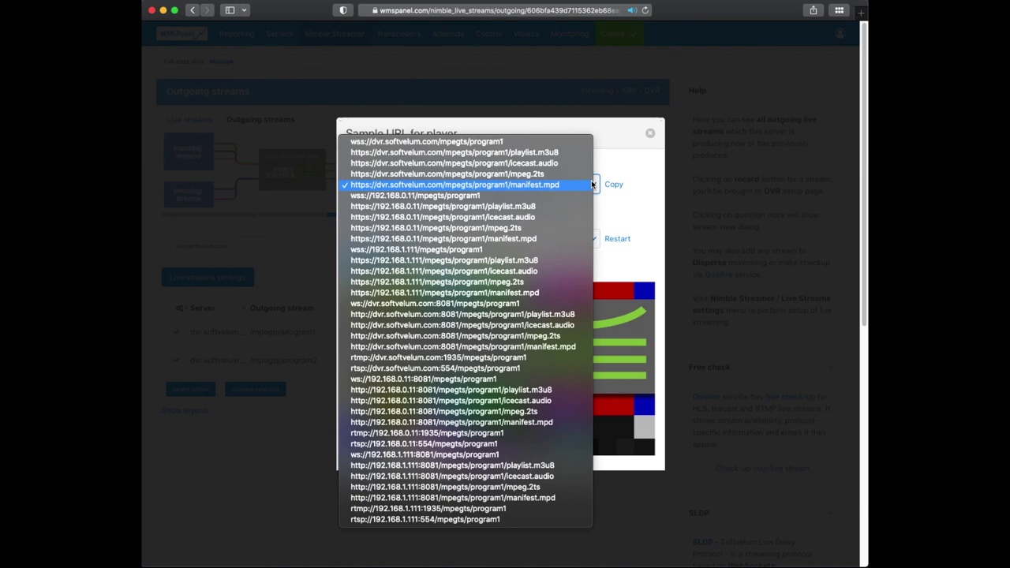
pyautogui.click(592, 184)
pyautogui.click(649, 133)
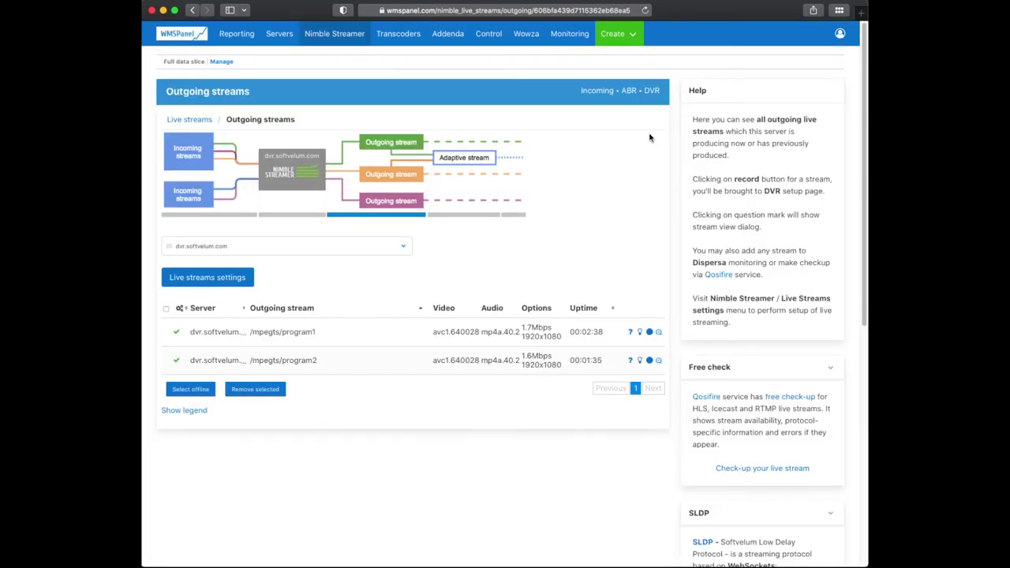
# Open the sample player for the /mpegts/program2 outgoing stream
pyautogui.click(629, 360)
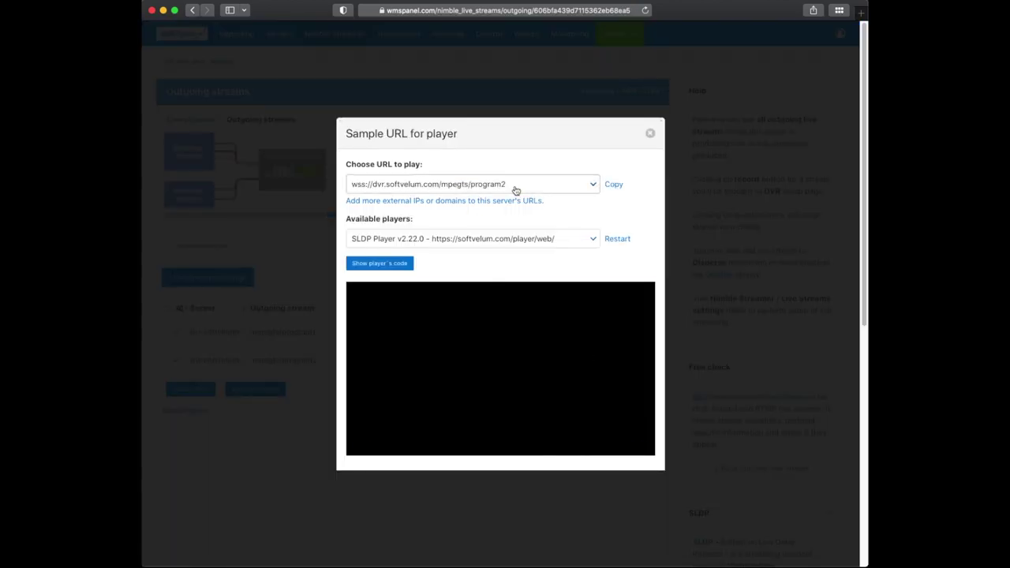